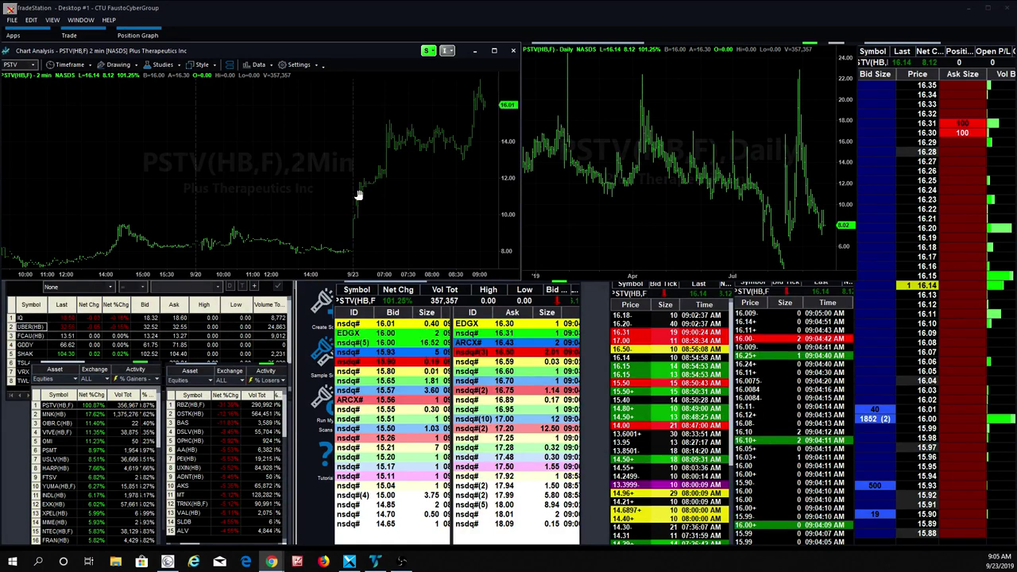
Load MDR into the linked charts and quote windows, and set the intraday chart's interval to 4 minutes.
click(479, 205)
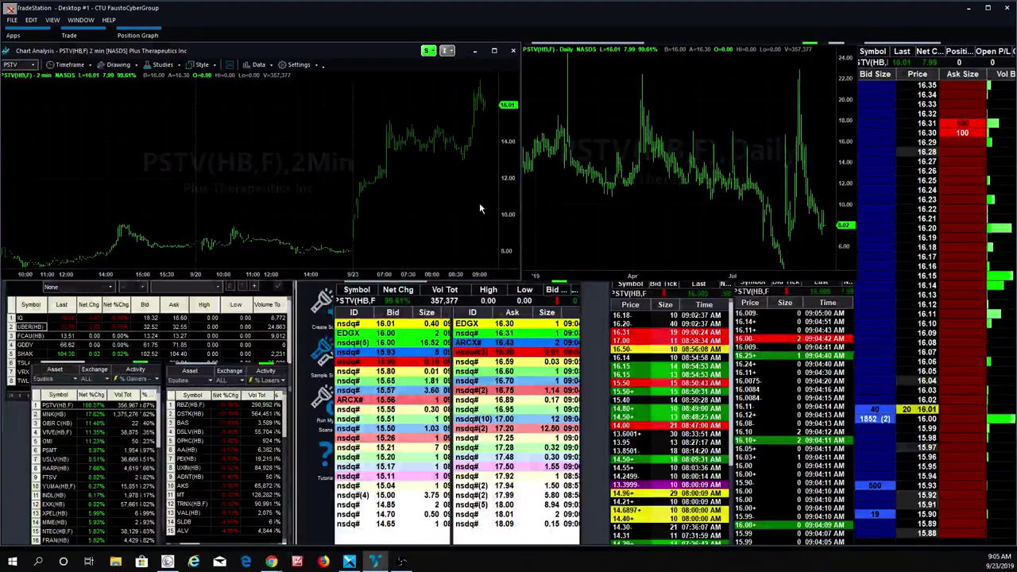
text(MDR)
key(Return)
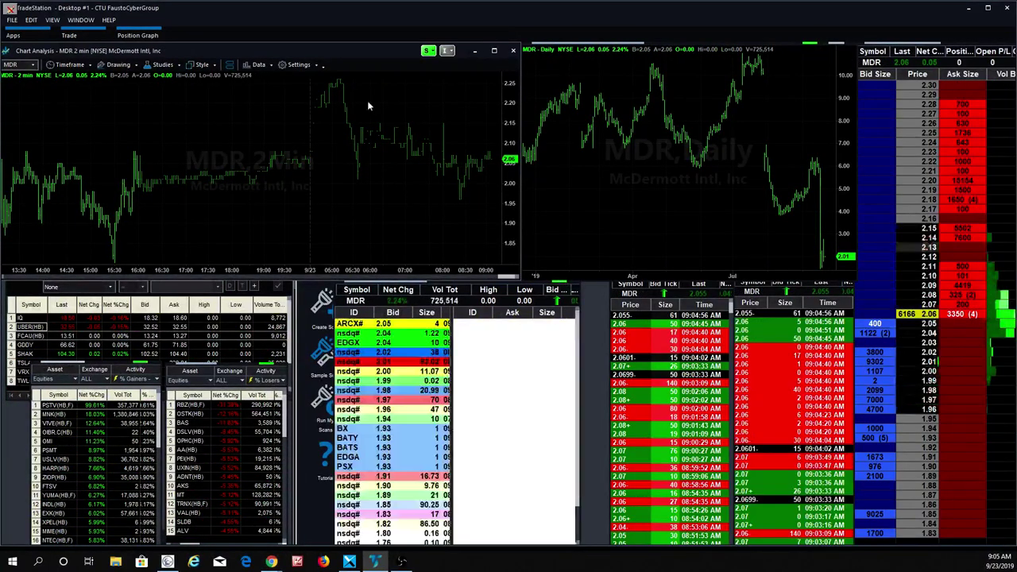
click(71, 67)
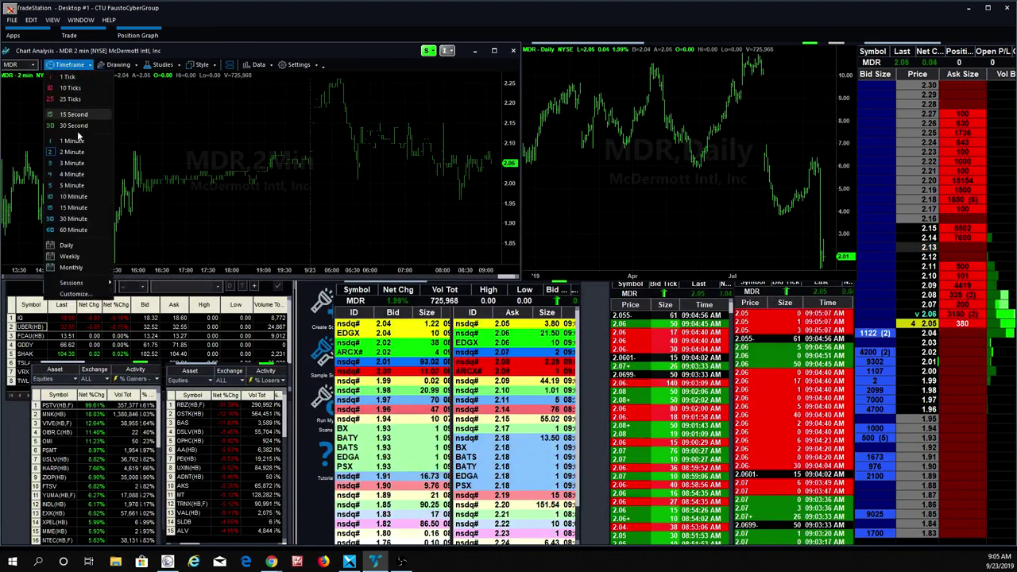
click(71, 174)
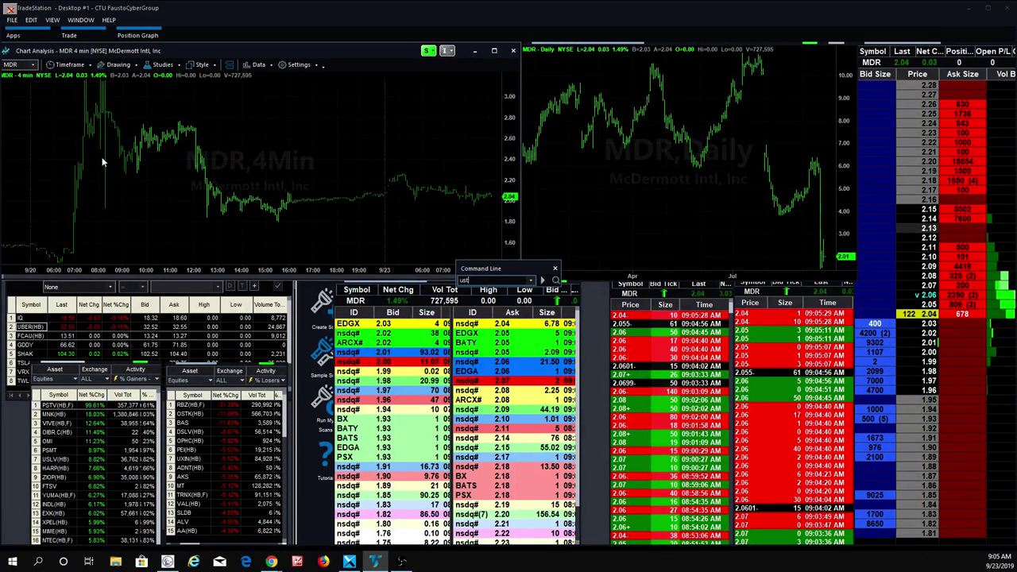
text(USTA)
key(Return)
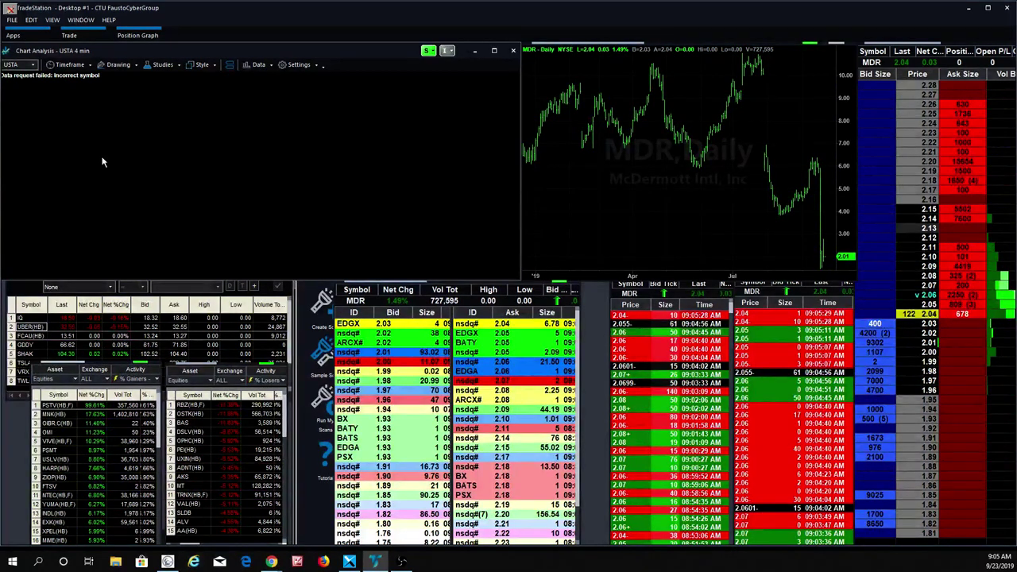
text(YSAT)
key(Return)
Bring up the 4-minute chart, daily chart and quotes for the symbol USAT.
text(u)
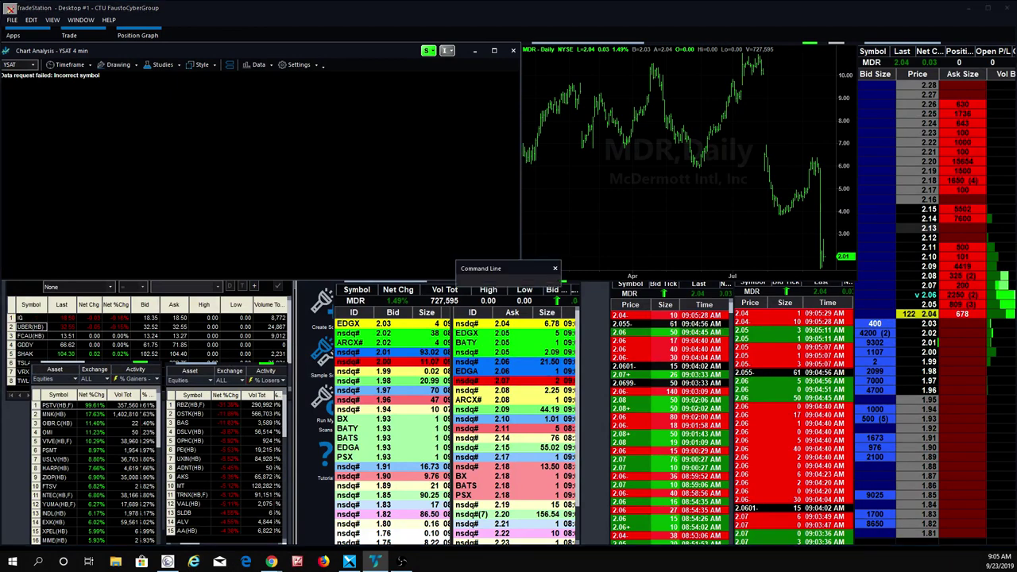
text(sat)
key(Return)
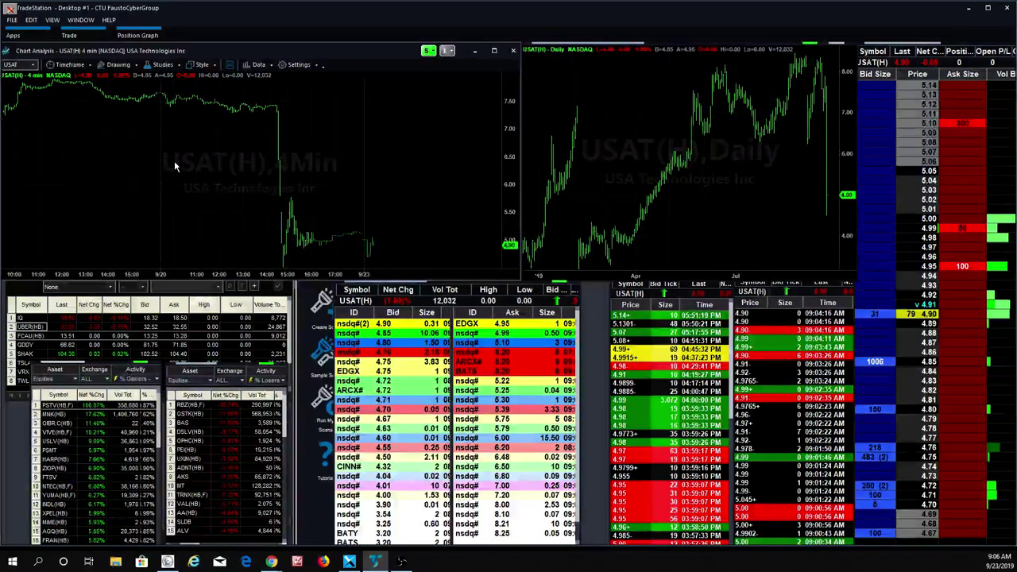
View the charts and quotes for ROKU, followed by those for PSTV from the top gainers list.
text(roku)
key(Return)
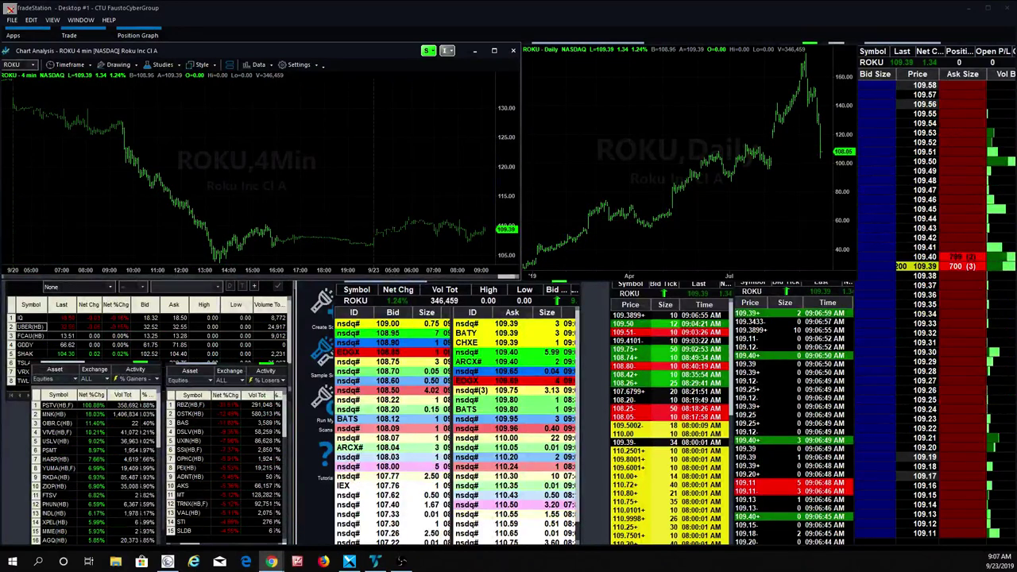
click(59, 406)
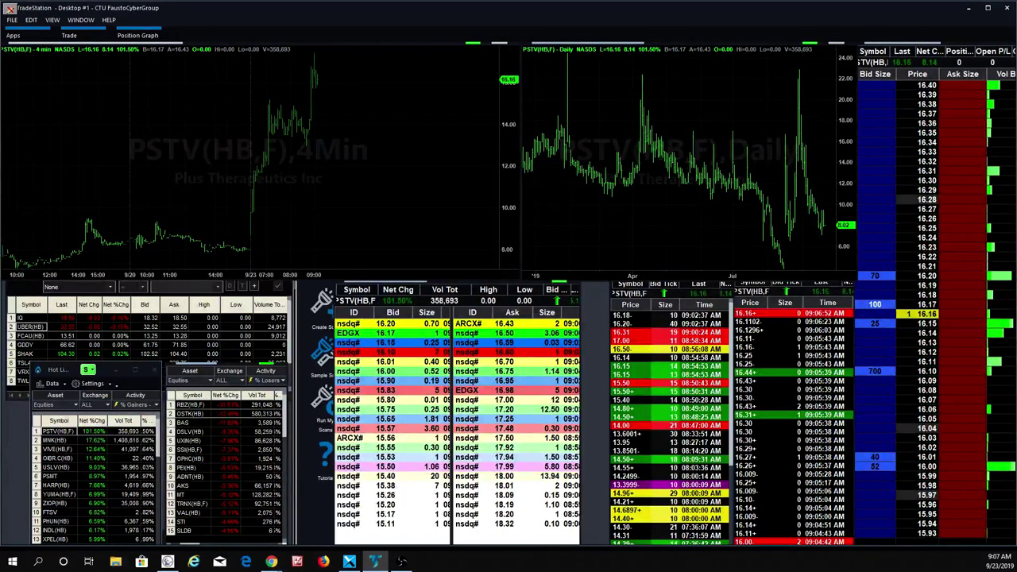
click(348, 561)
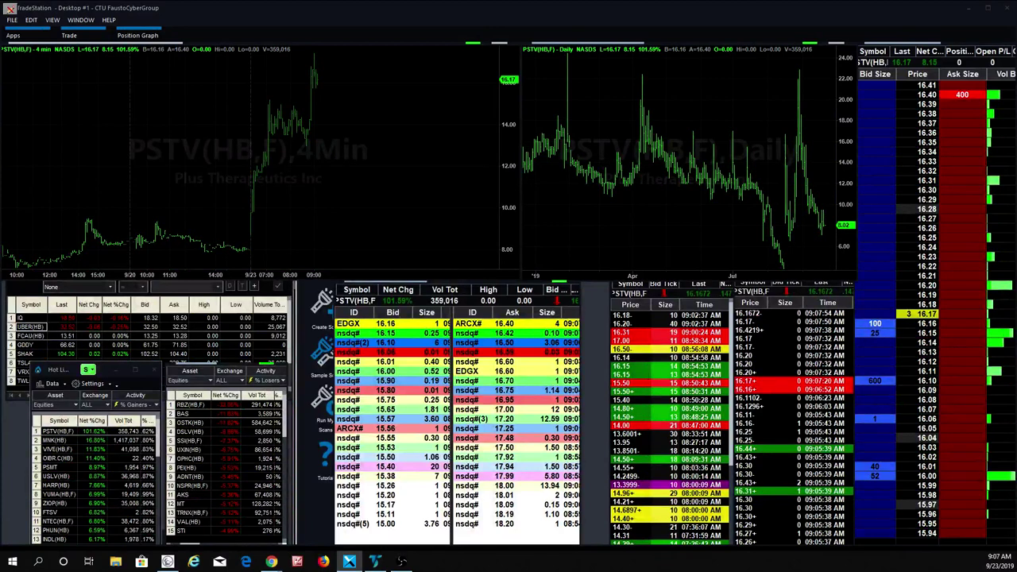
Review the intraday and daily charts for MNK, followed by those for FIT.
click(409, 179)
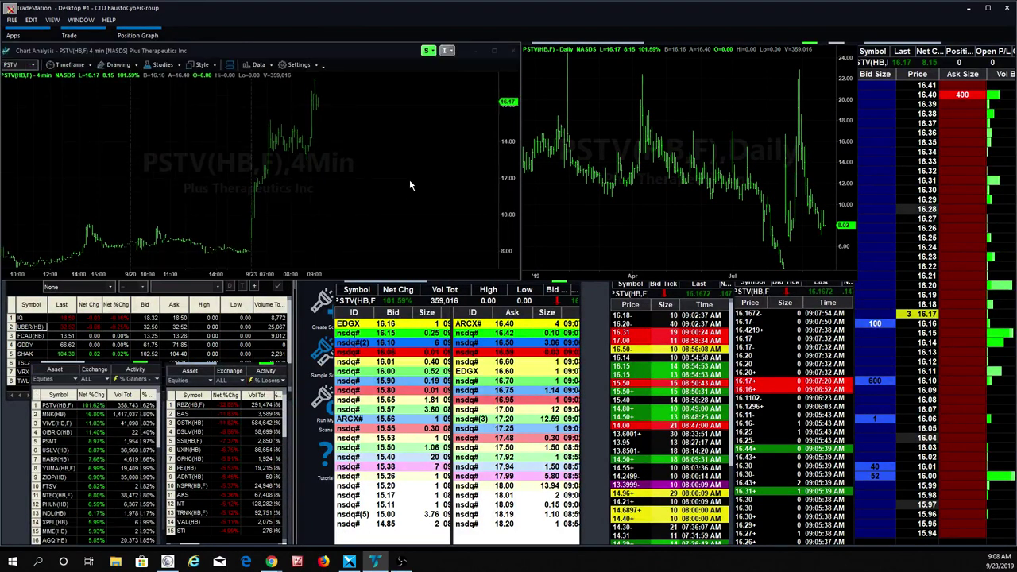
text(MNK)
key(Return)
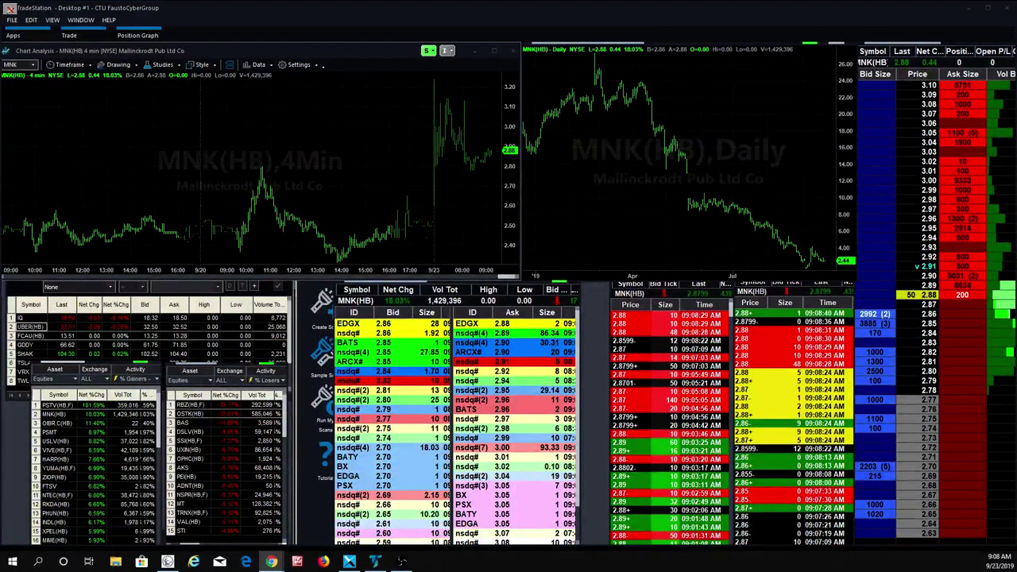
click(384, 158)
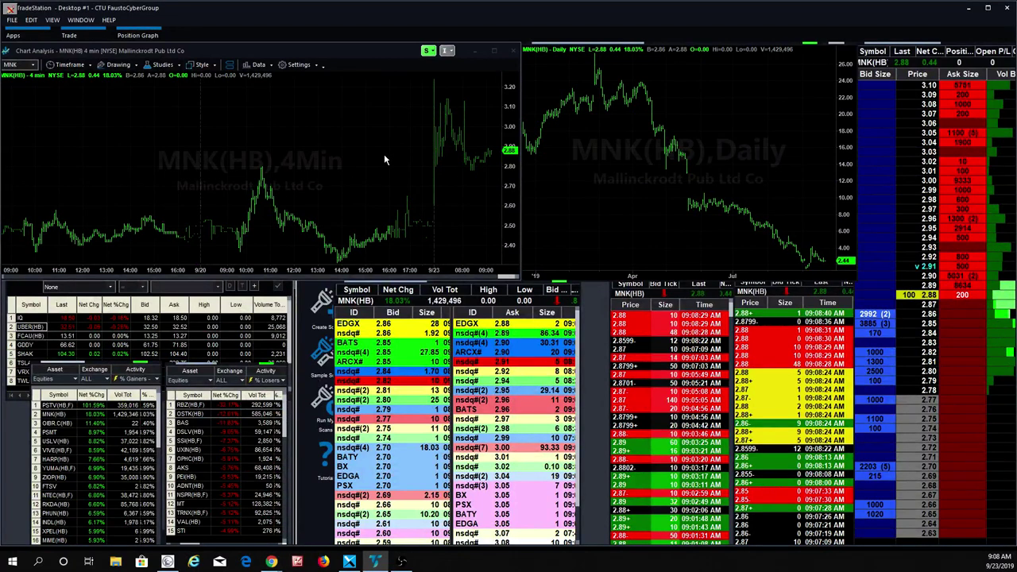
text(FIT)
key(Return)
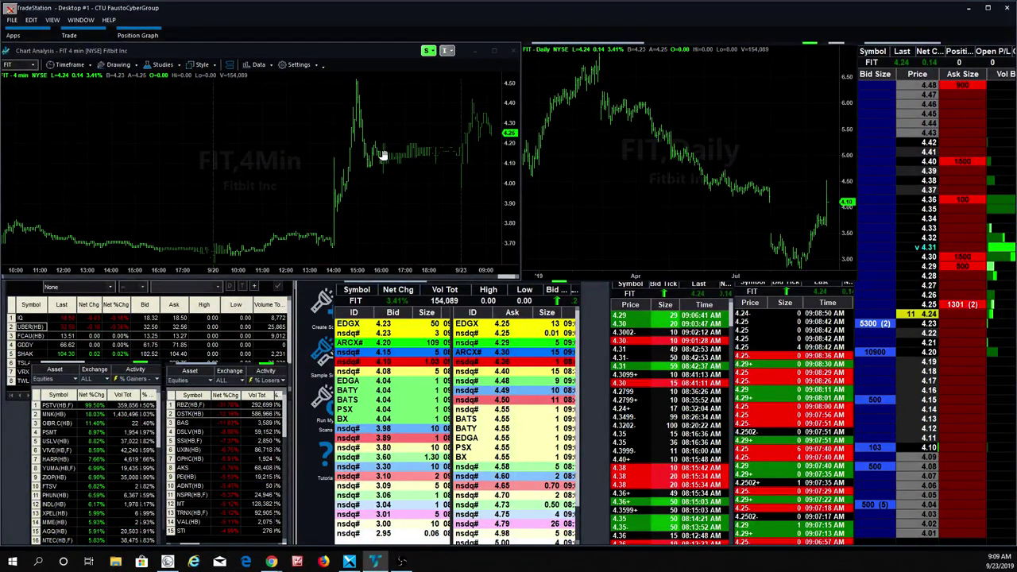
Look at USAT again in the linked charts, followed by VIVE.
text(usat)
key(Return)
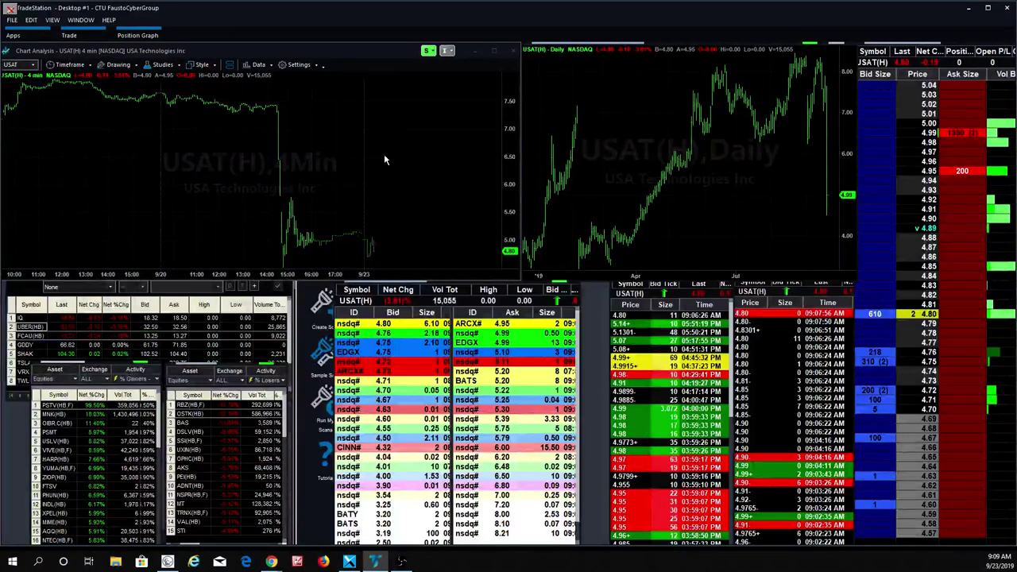
text(vive)
key(Return)
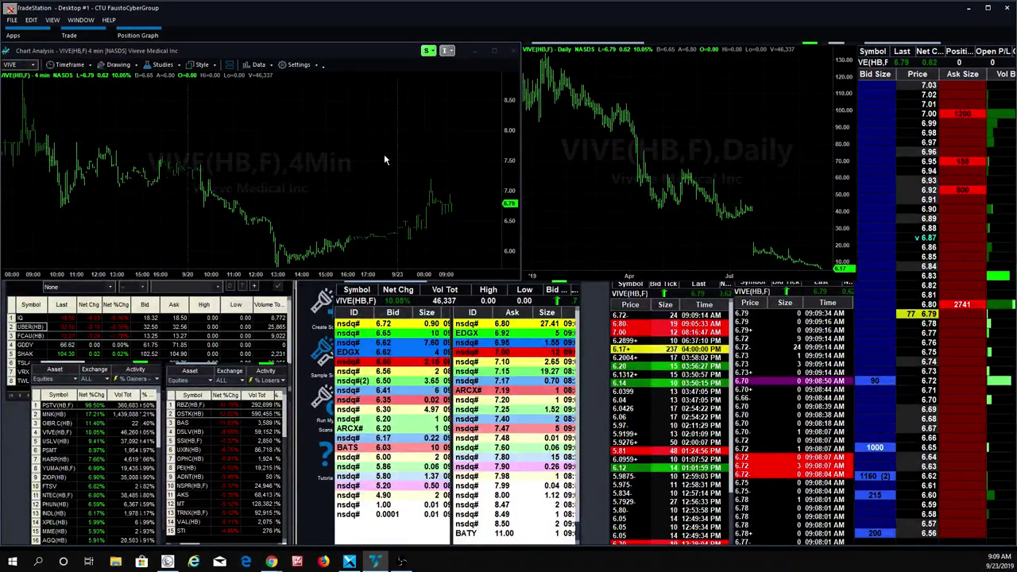
Show the charts and quotes for OSTK, and return to MDR after reviewing them.
text(os)
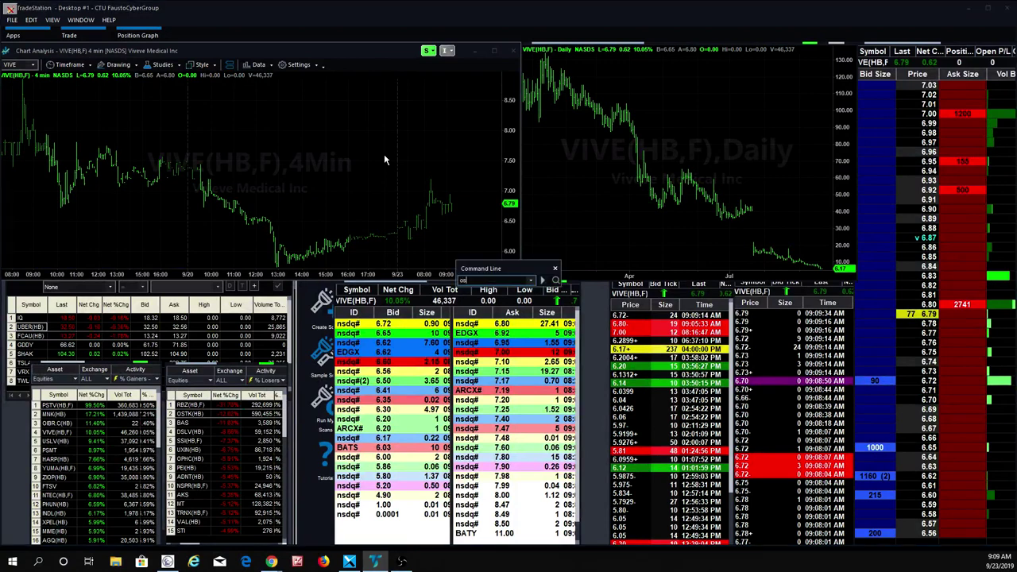
text(tk)
key(Return)
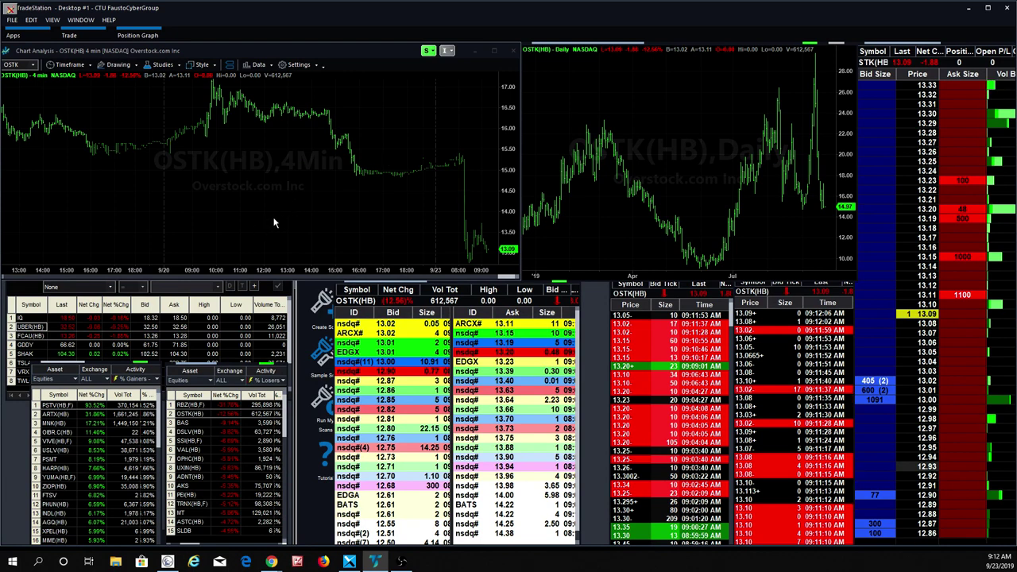
text(MDR)
key(Return)
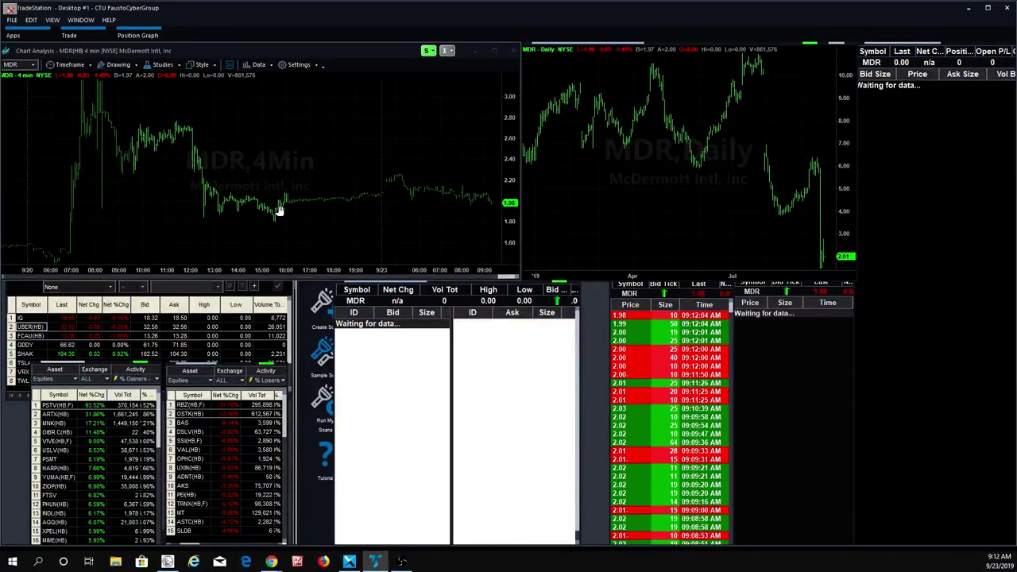